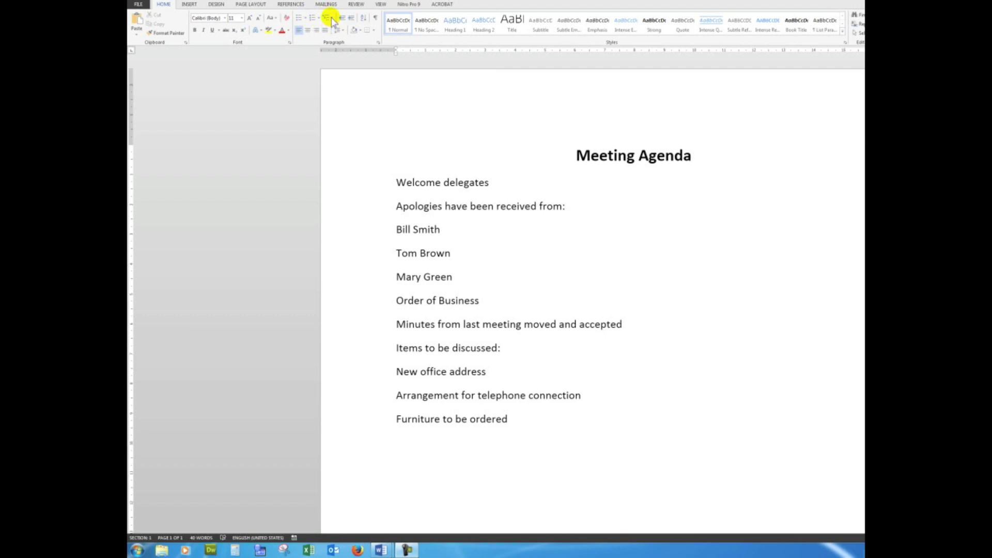
Apply the 1., 1.1., 1.1.1. multilevel list style to the agenda lines from 'Welcome delegates' to 'Furniture to be ordered'.
{"action": "left_click", "coordinate": [331, 19]}
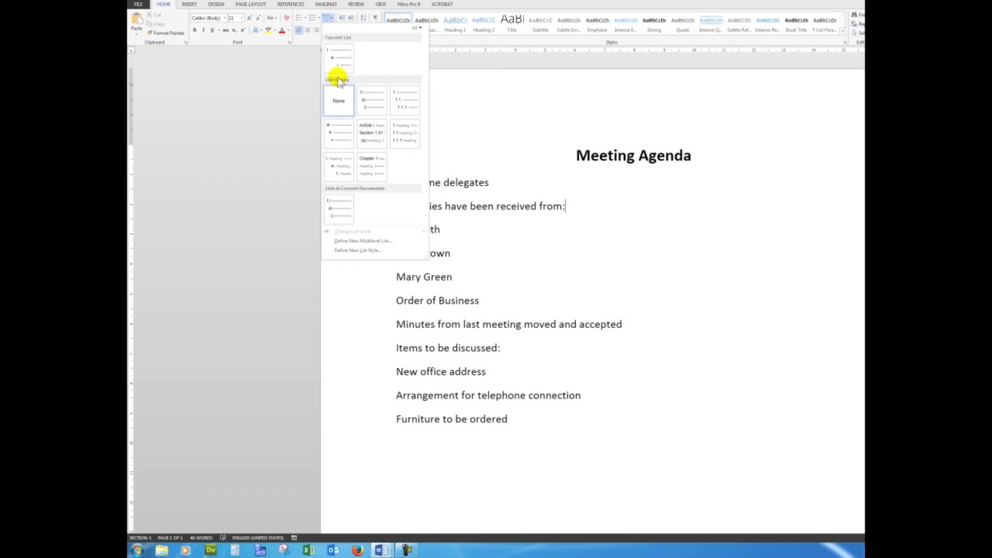
{"action": "mouse_move", "coordinate": [405, 102]}
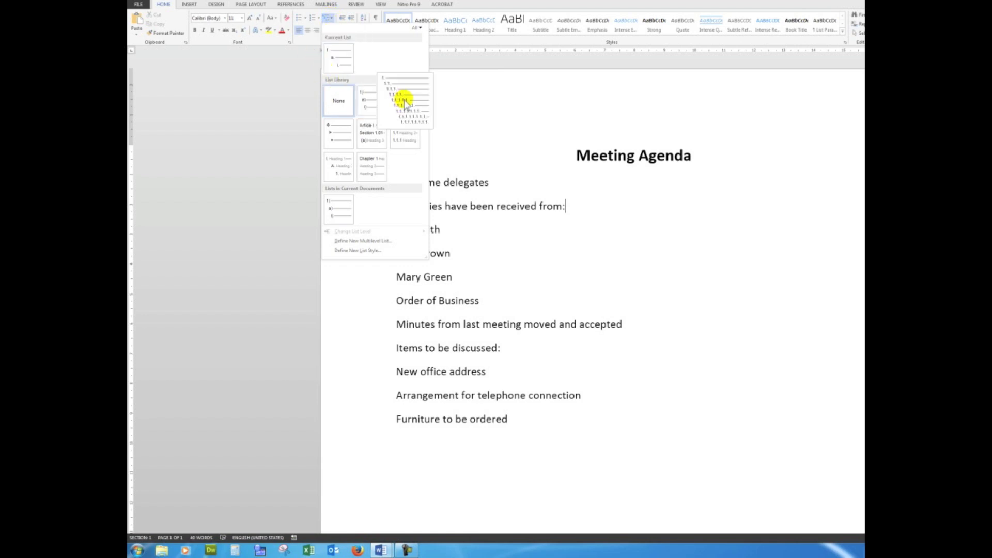
{"action": "left_click", "coordinate": [293, 64]}
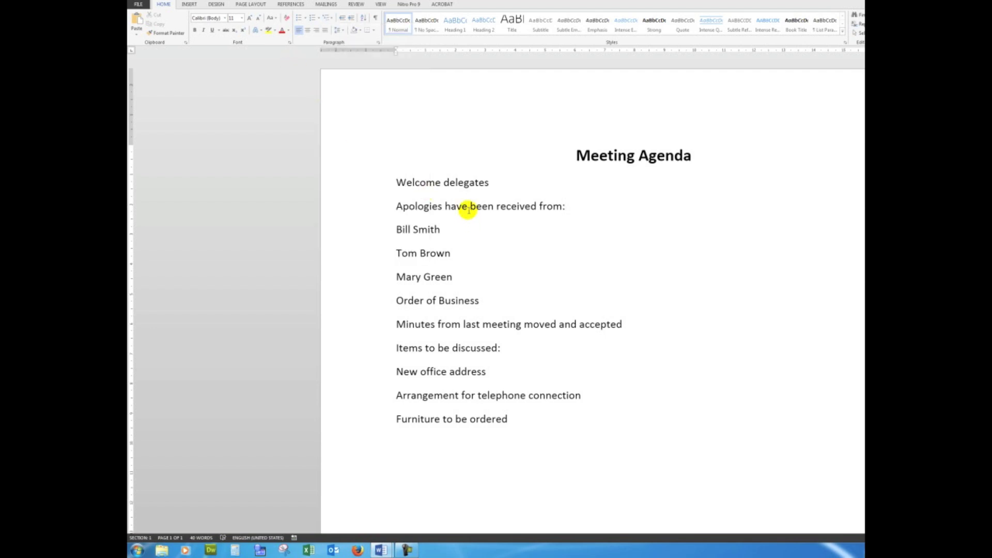
{"action": "left_click", "coordinate": [395, 182]}
{"action": "left_click_drag", "start_coordinate": [396, 183], "coordinate": [558, 432]}
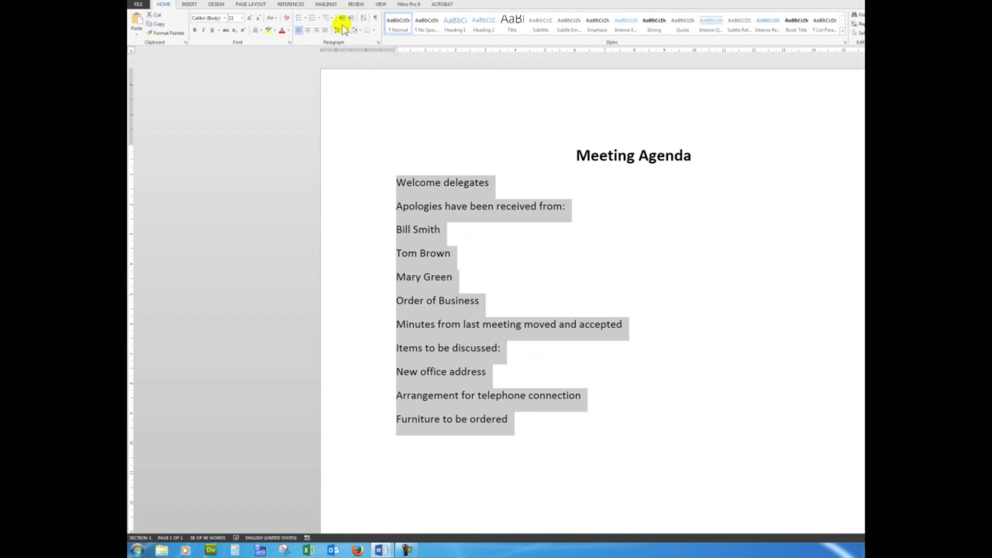
{"action": "left_click", "coordinate": [329, 18]}
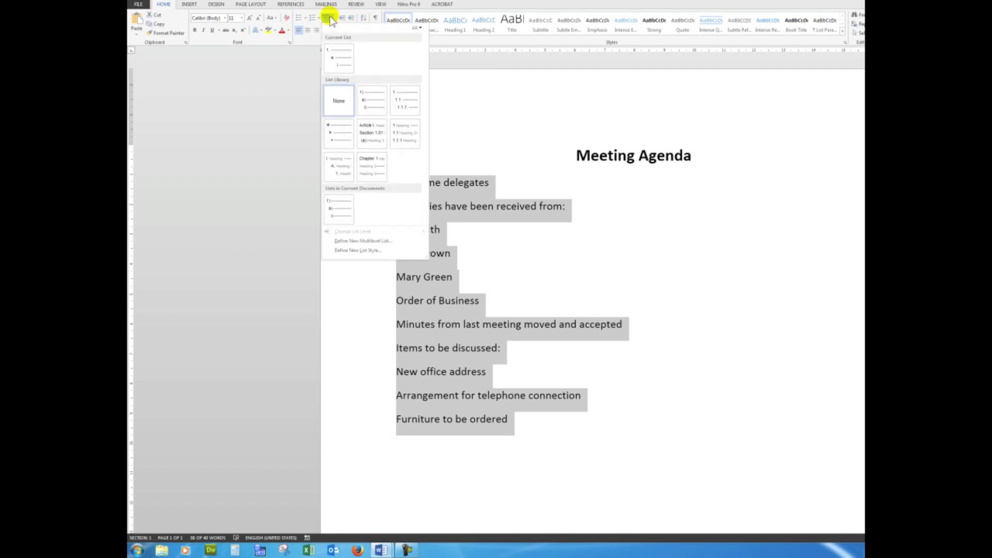
{"action": "mouse_move", "coordinate": [395, 90]}
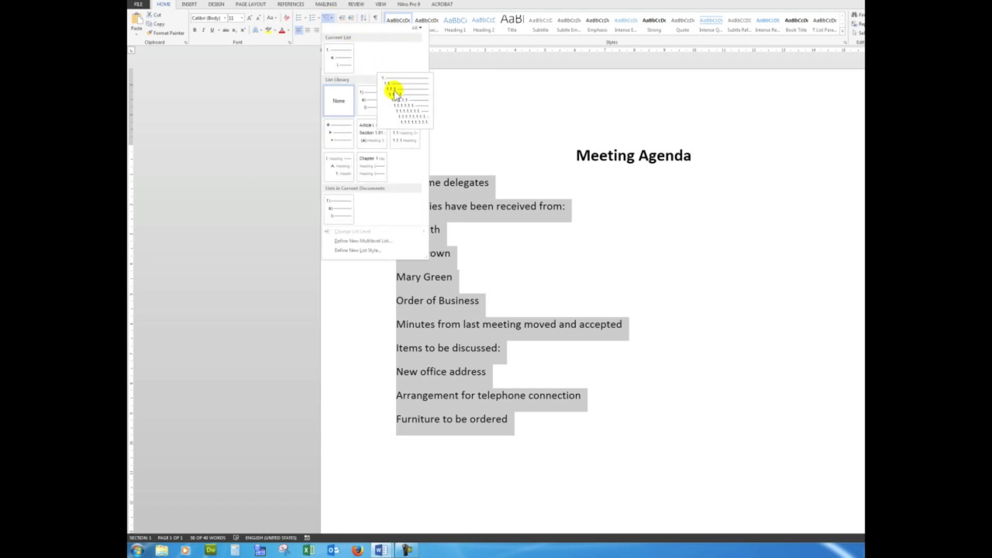
{"action": "left_click", "coordinate": [406, 103]}
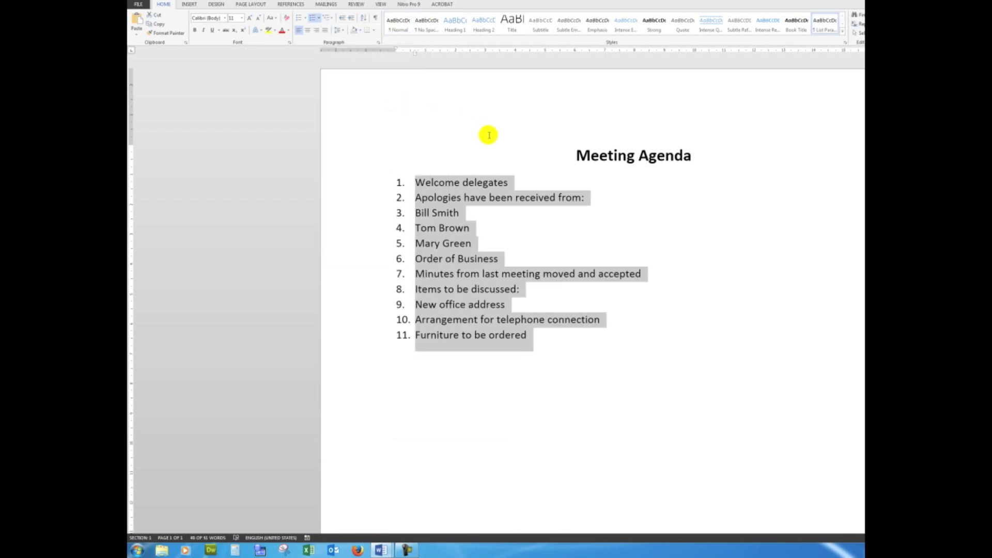
Demote Apologies to 1.1 and the three absentees' names to 1.1.1–1.1.3.
{"action": "left_click", "coordinate": [414, 198]}
{"action": "left_click", "coordinate": [415, 197]}
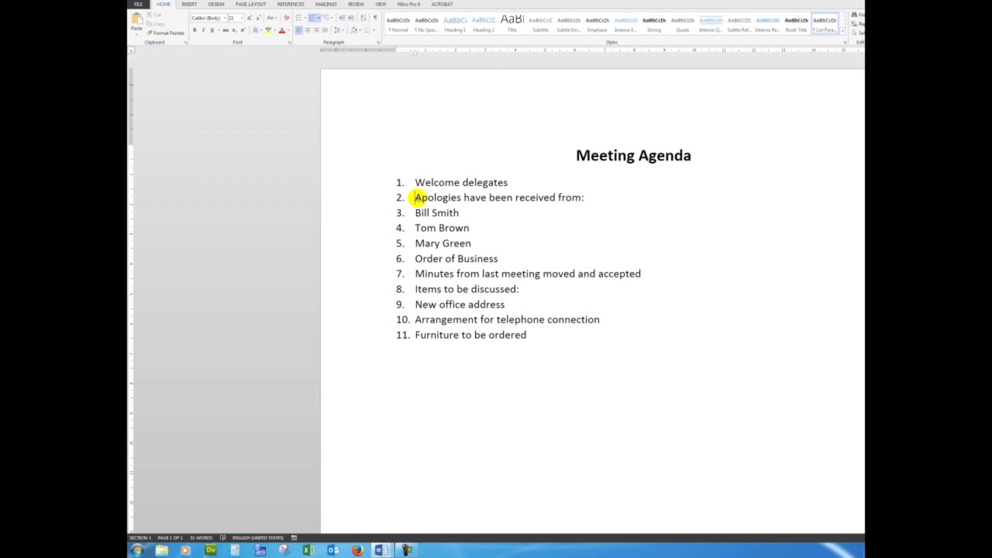
{"action": "key", "text": "Tab"}
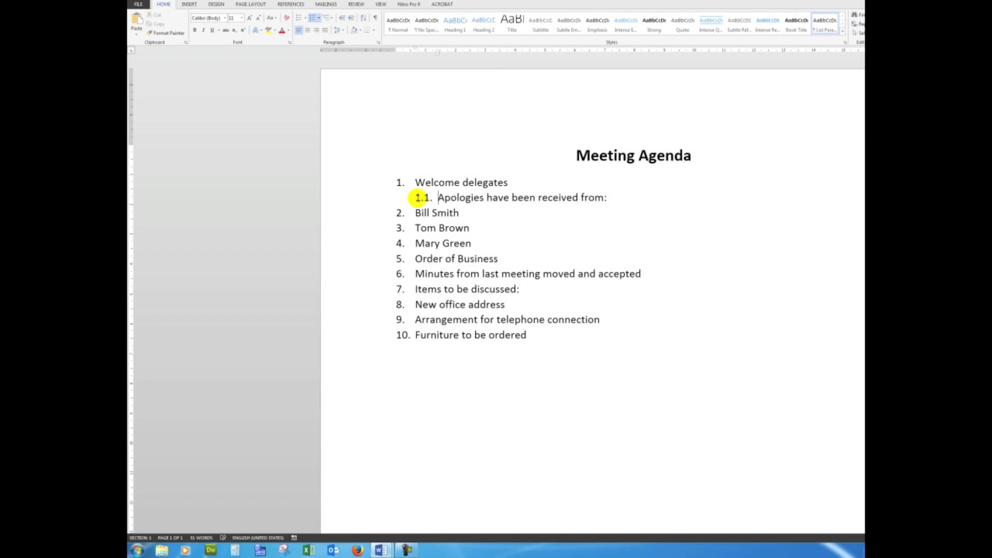
{"action": "left_click", "coordinate": [414, 213]}
{"action": "left_click_drag", "start_coordinate": [414, 213], "coordinate": [476, 241]}
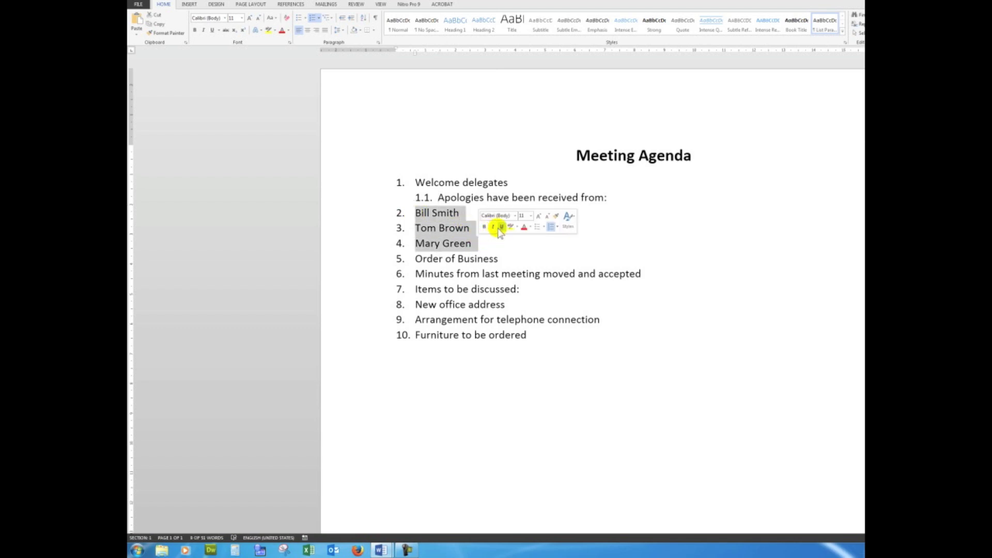
{"action": "key", "text": "Tab"}
{"action": "key", "text": "Tab"}
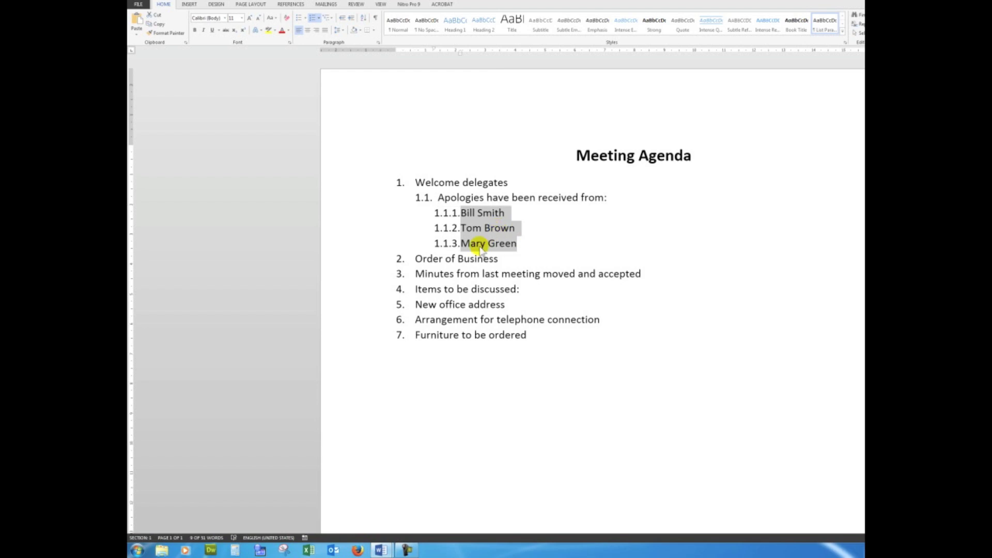
Demote Order of Business to 1.2, Minutes to 1.2.1 and Items to be discussed to 1.2.2.
{"action": "left_click", "coordinate": [415, 259]}
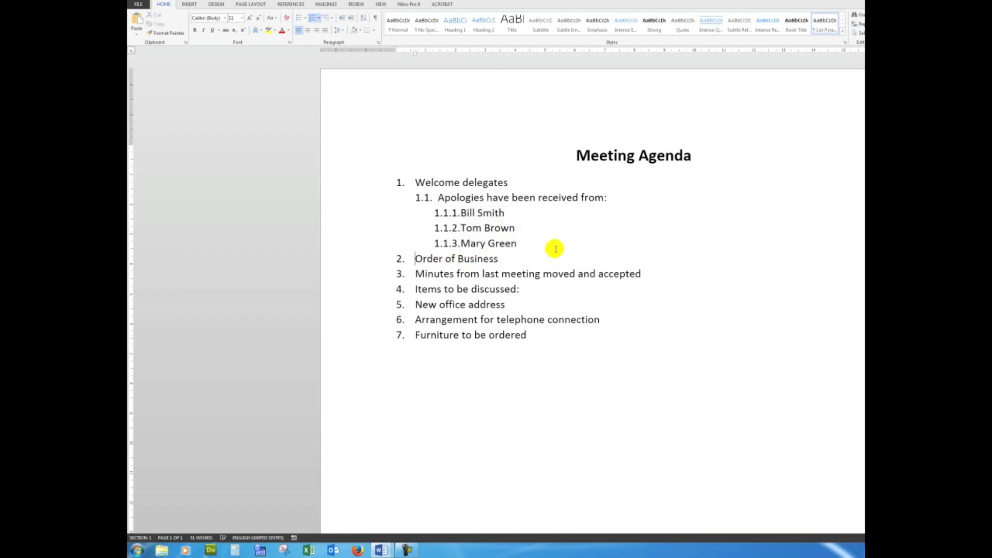
{"action": "key", "text": "Tab"}
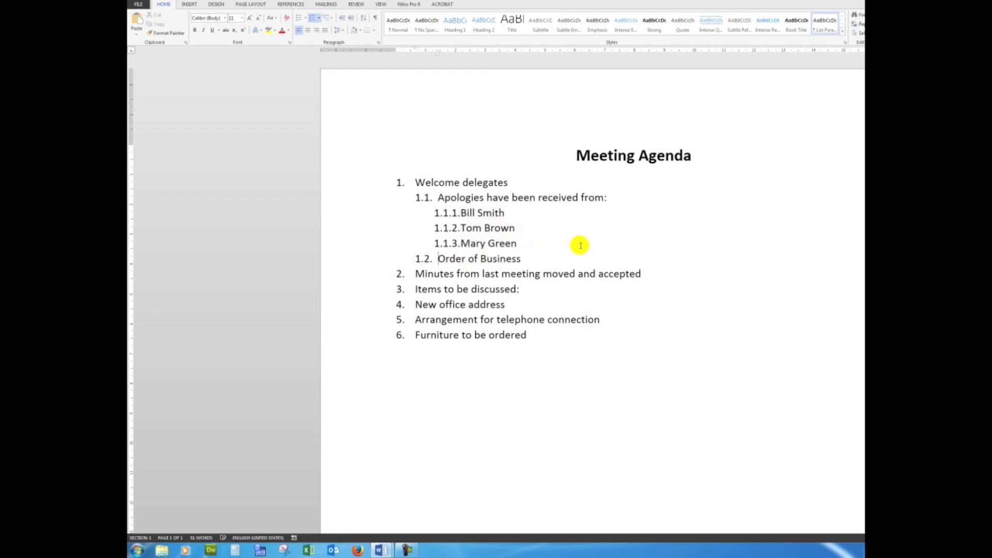
{"action": "left_click", "coordinate": [414, 274]}
{"action": "left_click_drag", "start_coordinate": [413, 274], "coordinate": [614, 281]}
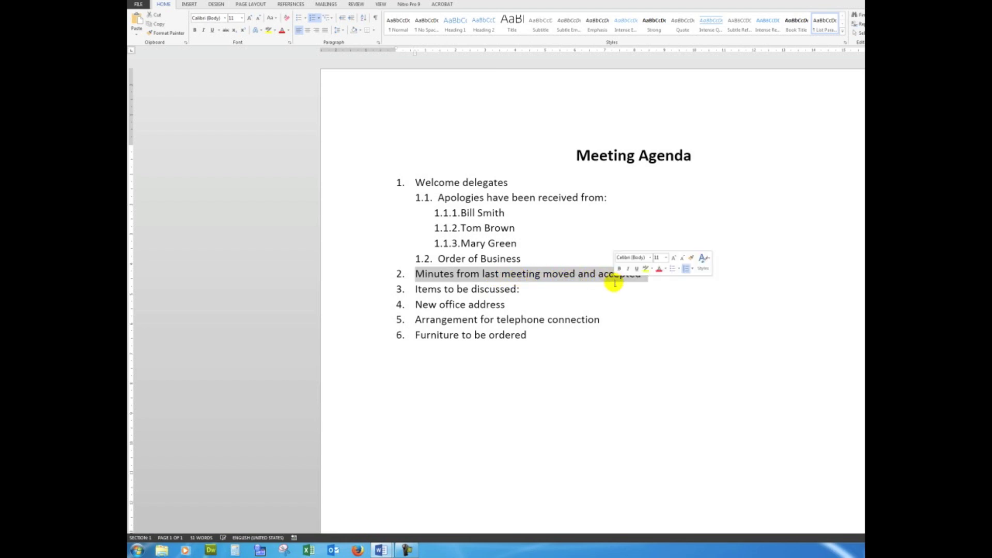
{"action": "key", "text": "Tab"}
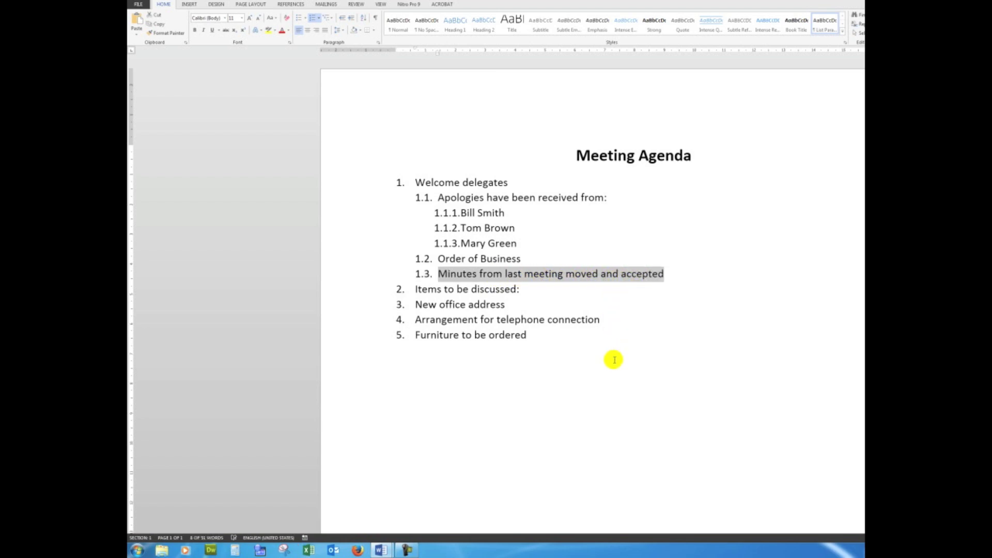
{"action": "key", "text": "Tab"}
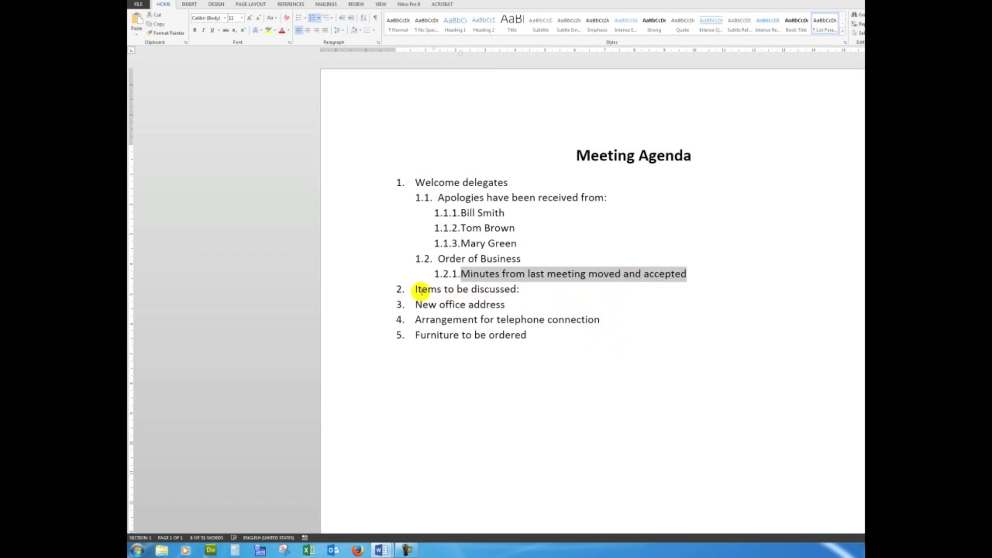
{"action": "left_click_drag", "start_coordinate": [414, 289], "coordinate": [520, 293]}
{"action": "key", "text": "Tab"}
{"action": "key", "text": "Tab"}
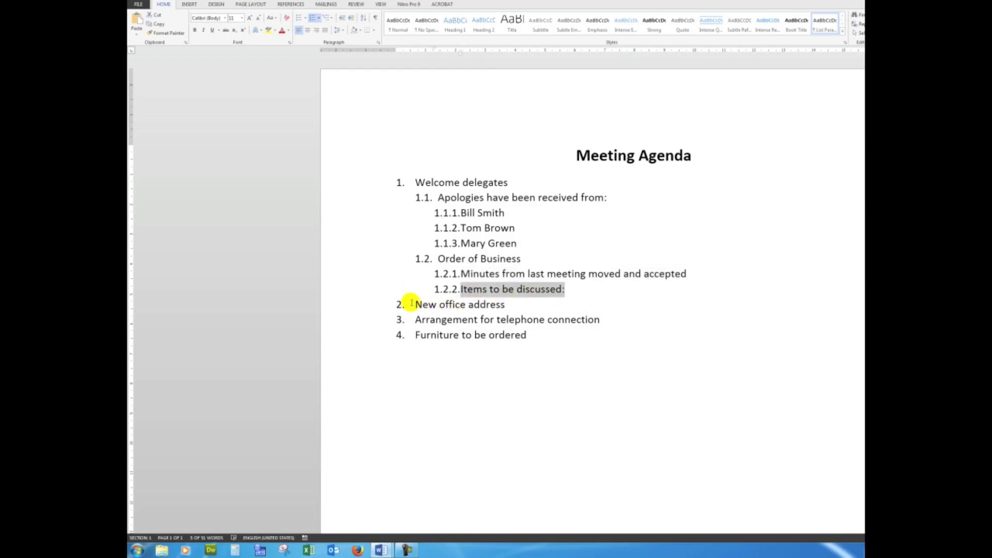
Demote the office address, telephone connection and furniture items two levels to 1.2.2.1–1.2.2.3.
{"action": "left_click_drag", "start_coordinate": [414, 303], "coordinate": [513, 337]}
{"action": "key", "text": "Tab"}
{"action": "key", "text": "Tab"}
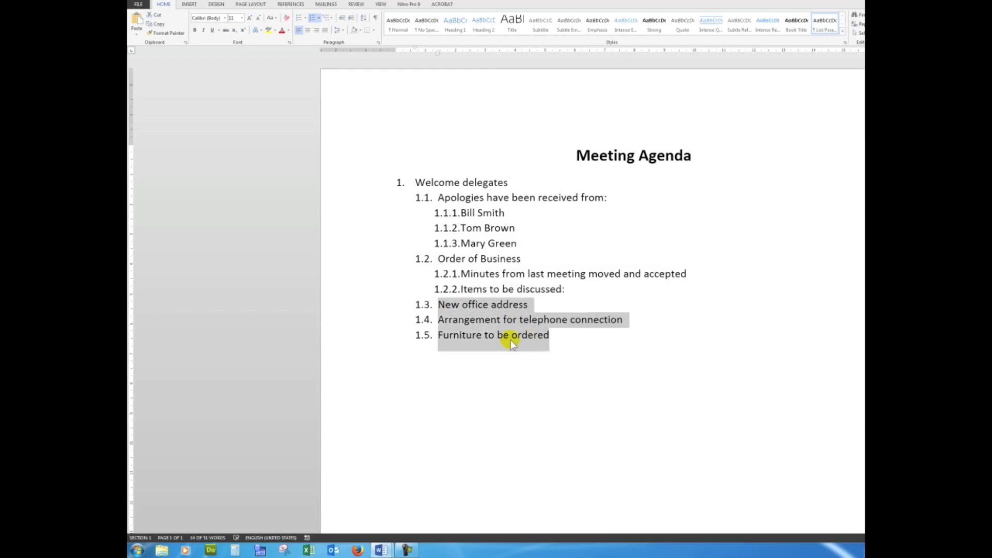
{"action": "key", "text": "Tab"}
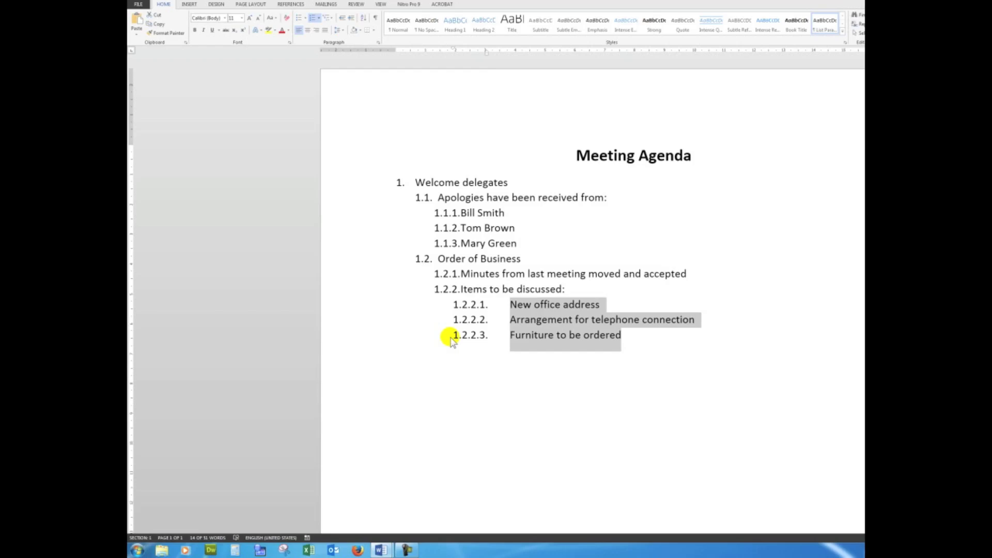
{"action": "left_click", "coordinate": [507, 213]}
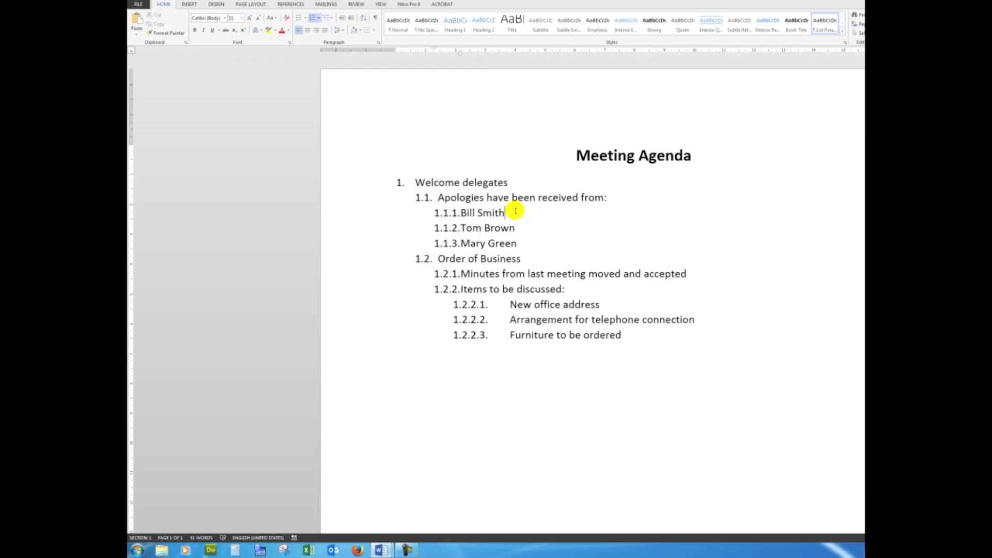
Add the note 'Reported as sick' under the first absentee, correcting the typo 'Repoterd'.
{"action": "key", "text": "Return"}
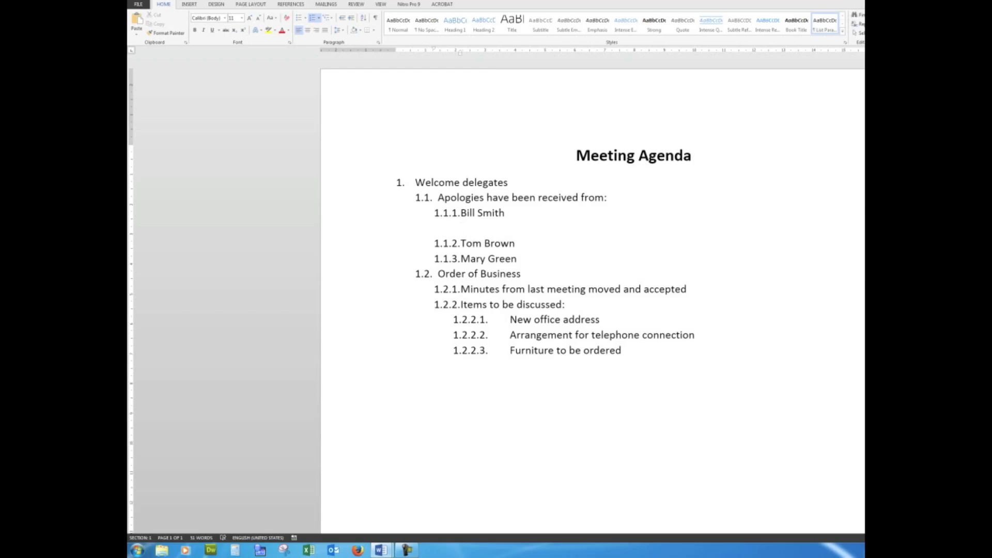
{"action": "type", "text": "Repoterd as sick"}
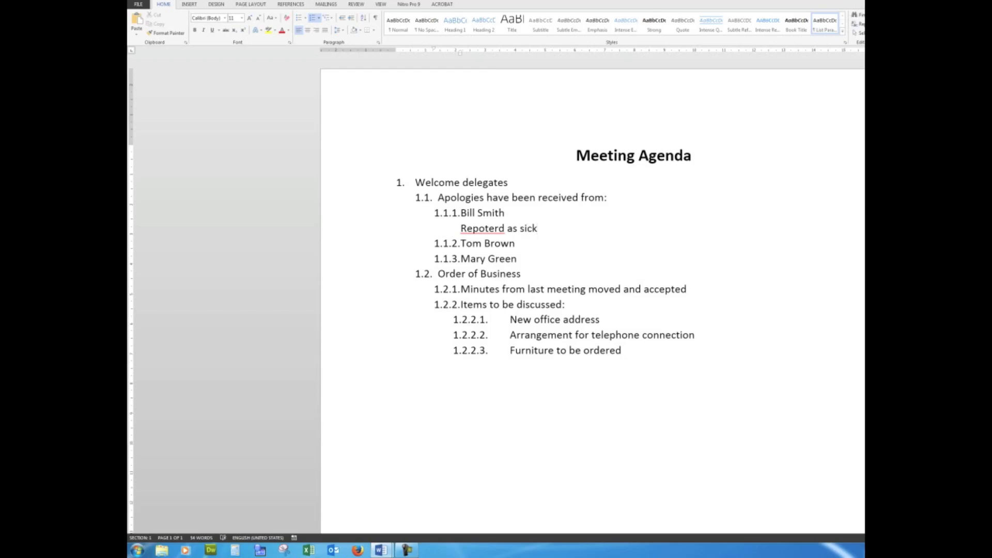
{"action": "right_click", "coordinate": [488, 229]}
{"action": "left_click", "coordinate": [524, 240]}
Add the unnumbered note 'Annual vacation' beneath the second absentee's name.
{"action": "left_click", "coordinate": [519, 244]}
{"action": "key", "text": "shift+Return"}
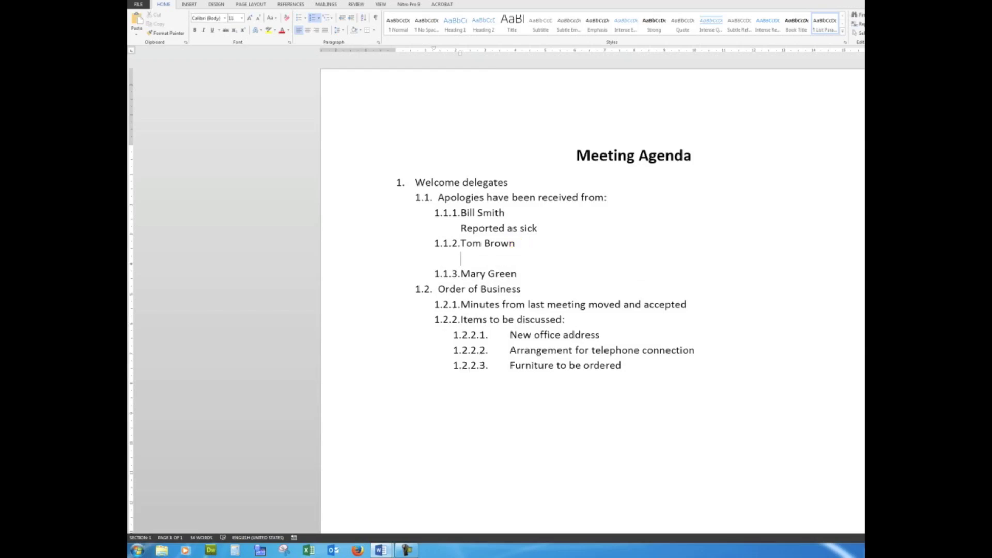
{"action": "type", "text": "Annual vacation"}
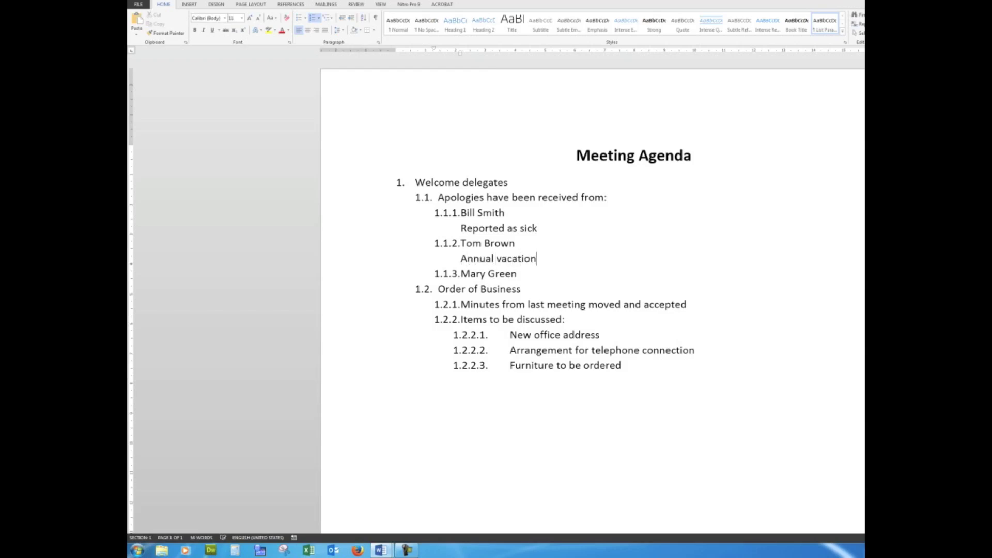